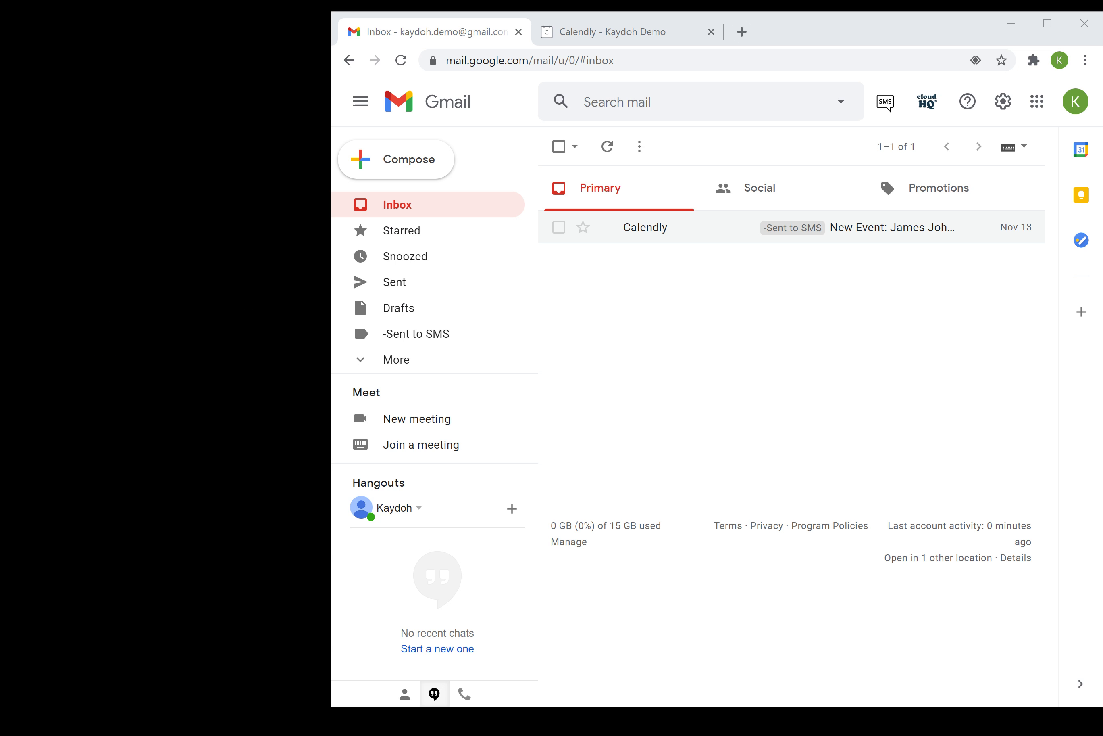
Step: Glance at the SMS alert settings, then open the Calendly New Event email and select its sender address
{"action": "left_click", "coordinate": [890, 103]}
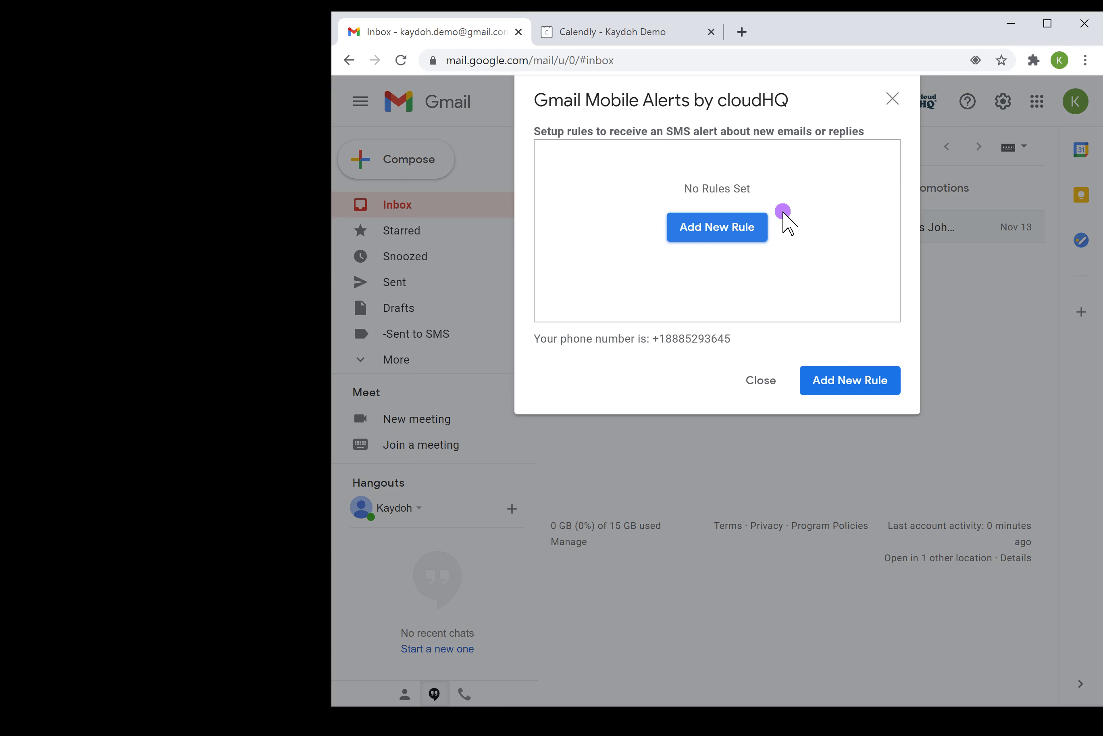
{"action": "left_click", "coordinate": [893, 100]}
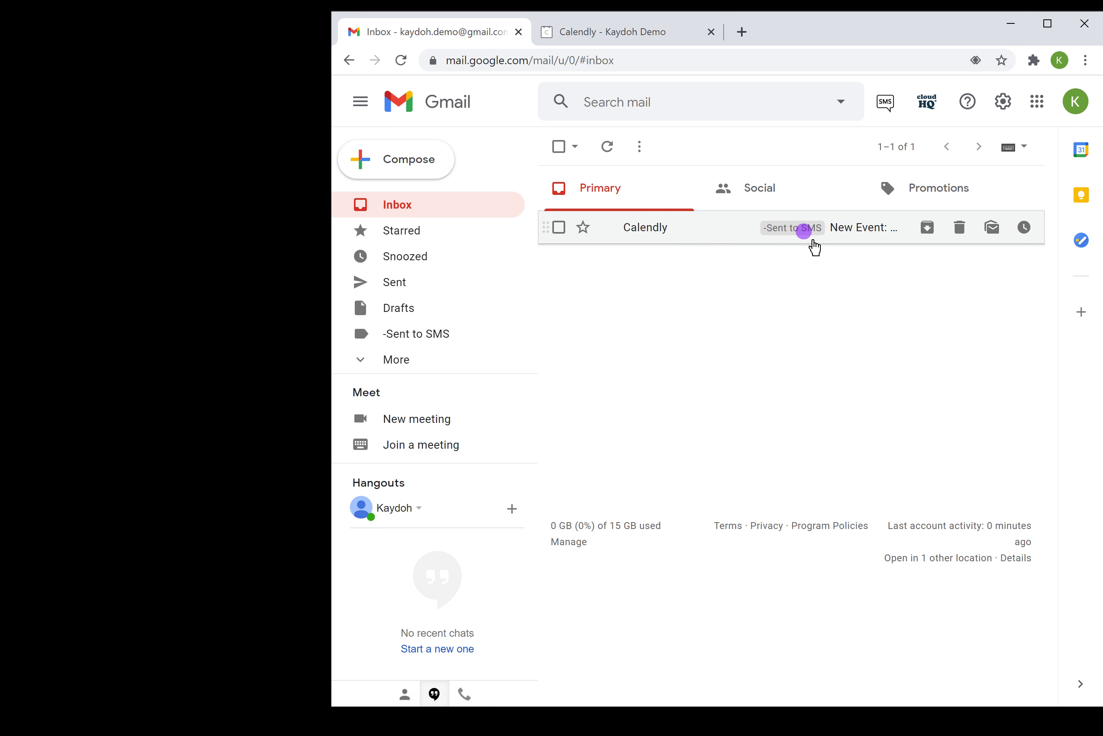
{"action": "left_click", "coordinate": [862, 230]}
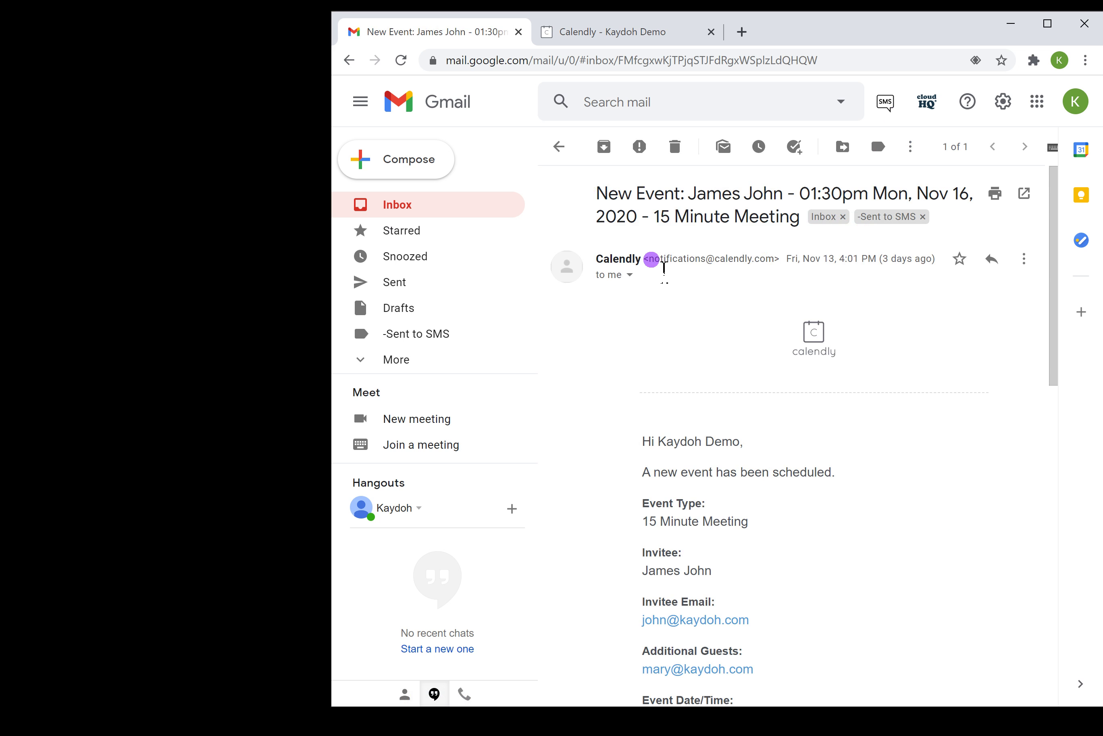
{"action": "left_click_drag", "start_coordinate": [652, 259], "coordinate": [791, 261]}
{"action": "key", "text": "ctrl+c"}
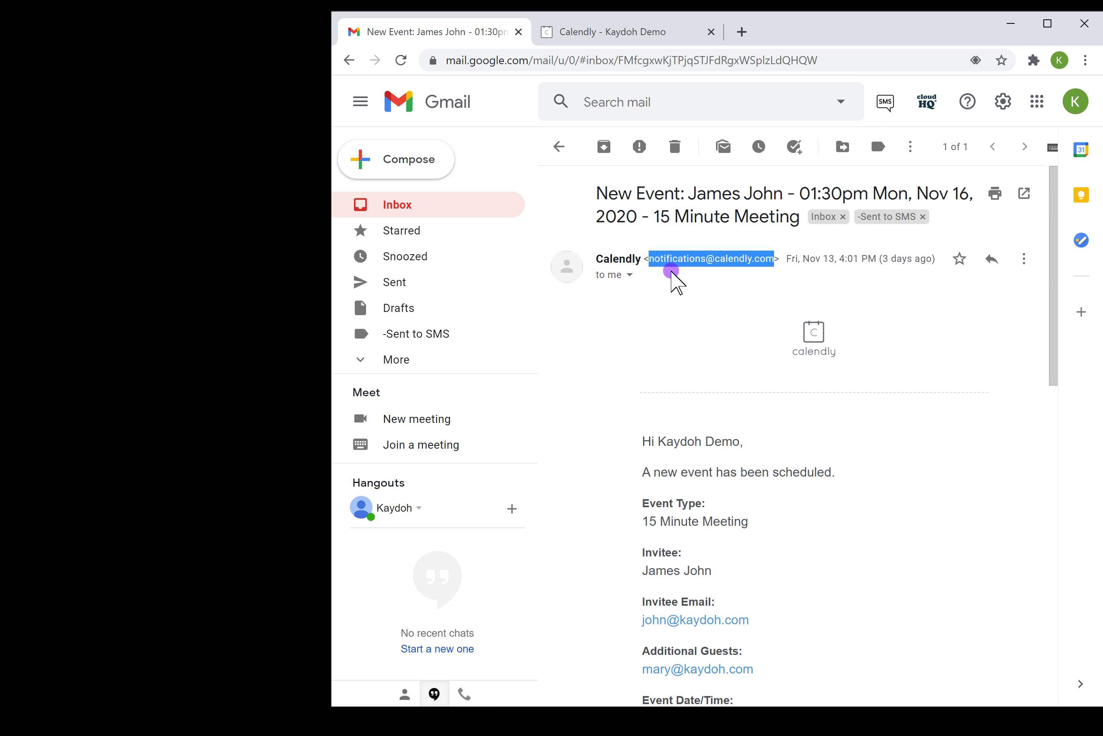
Step: Add and save an SMS alert rule matching the pasted Calendly notifications sender and subject 'New Event'
{"action": "left_click", "coordinate": [885, 107]}
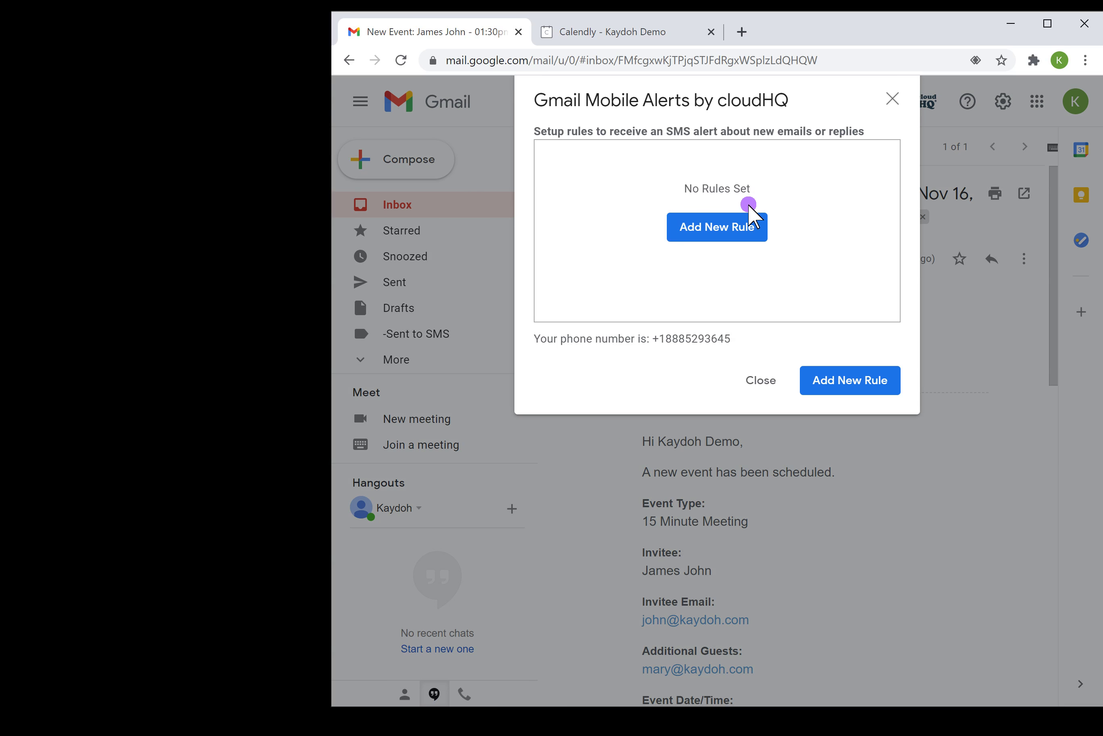
{"action": "left_click", "coordinate": [751, 217]}
{"action": "left_click", "coordinate": [693, 186]}
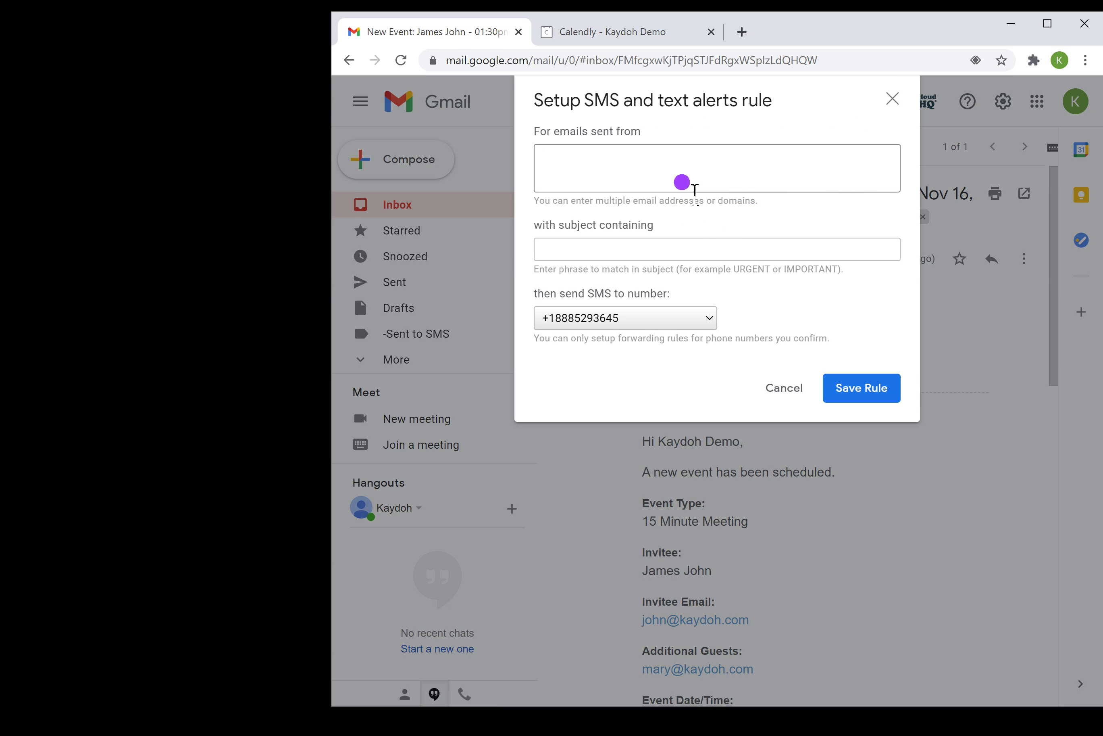
{"action": "key", "text": "ctrl+v"}
{"action": "left_click", "coordinate": [744, 260]}
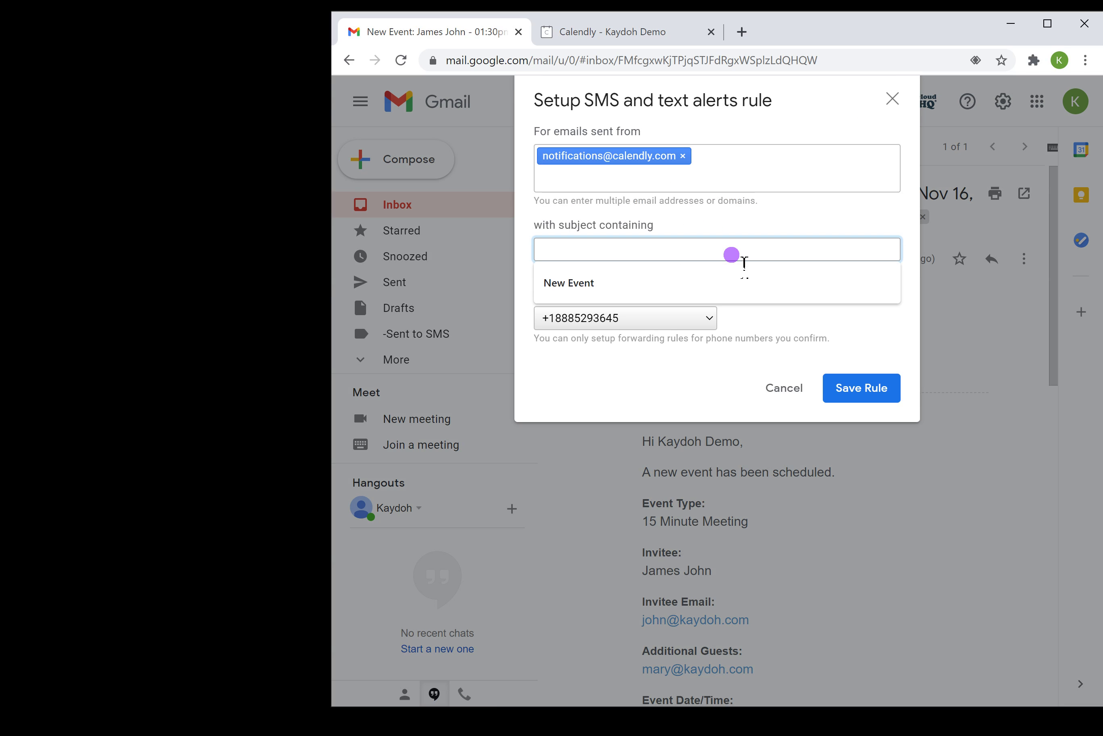
{"action": "type", "text": "New Event"}
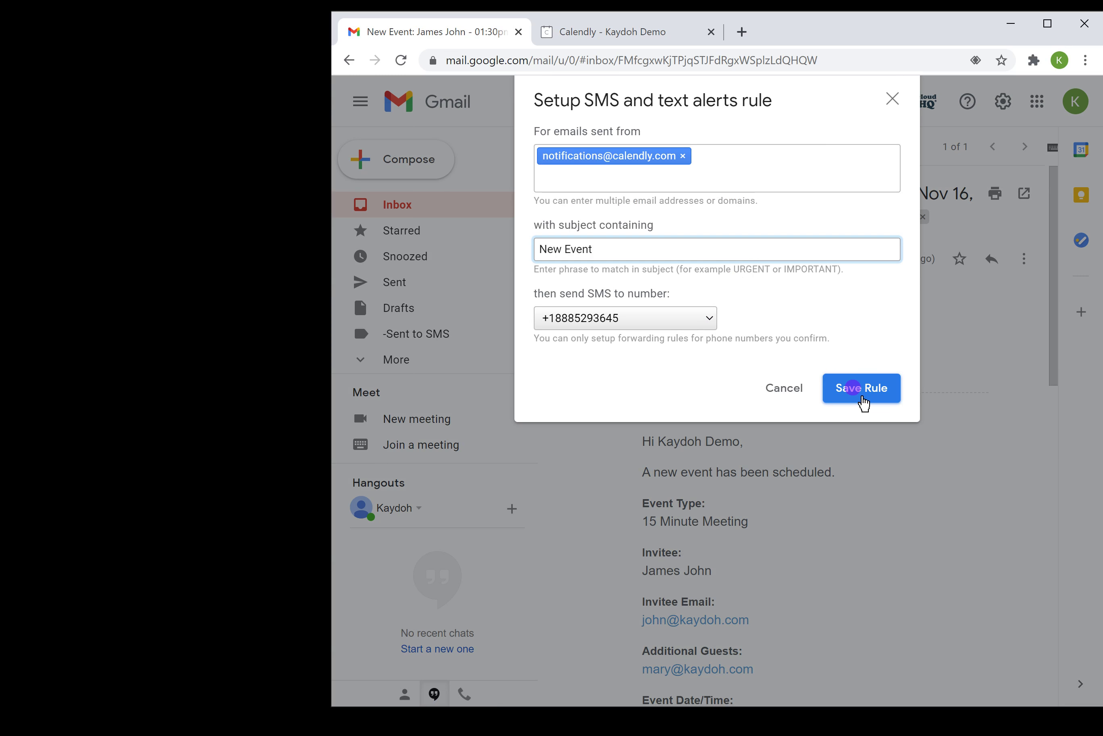
{"action": "left_click", "coordinate": [861, 397]}
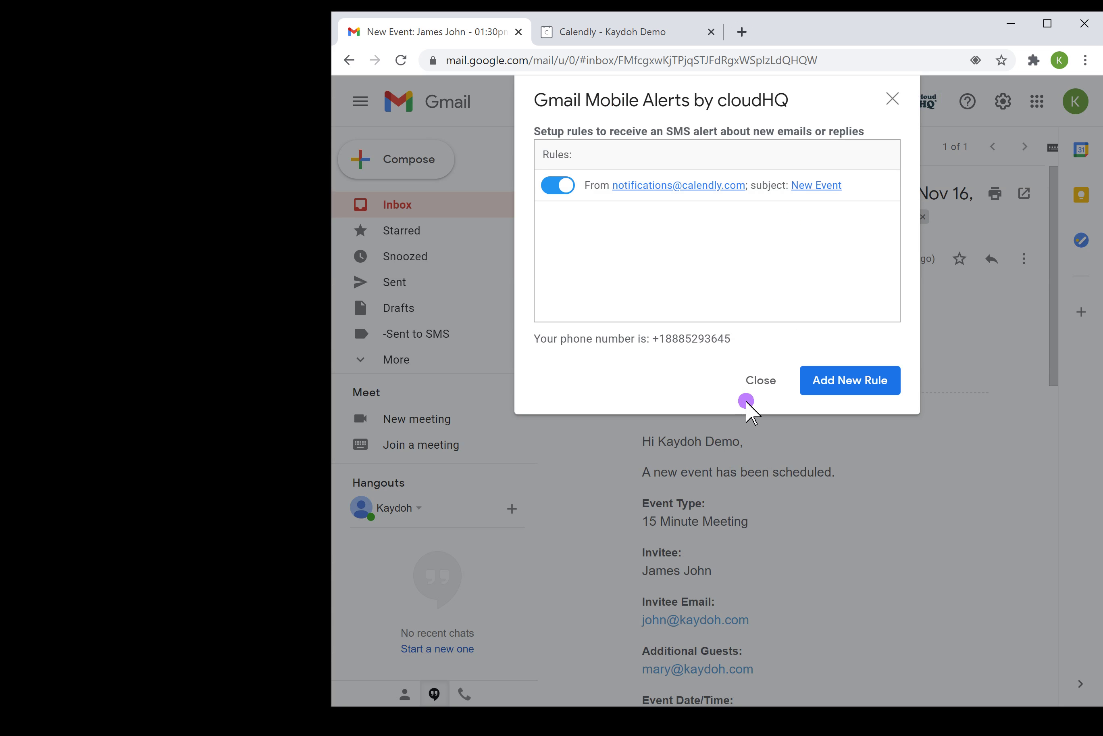
{"action": "left_click", "coordinate": [758, 385]}
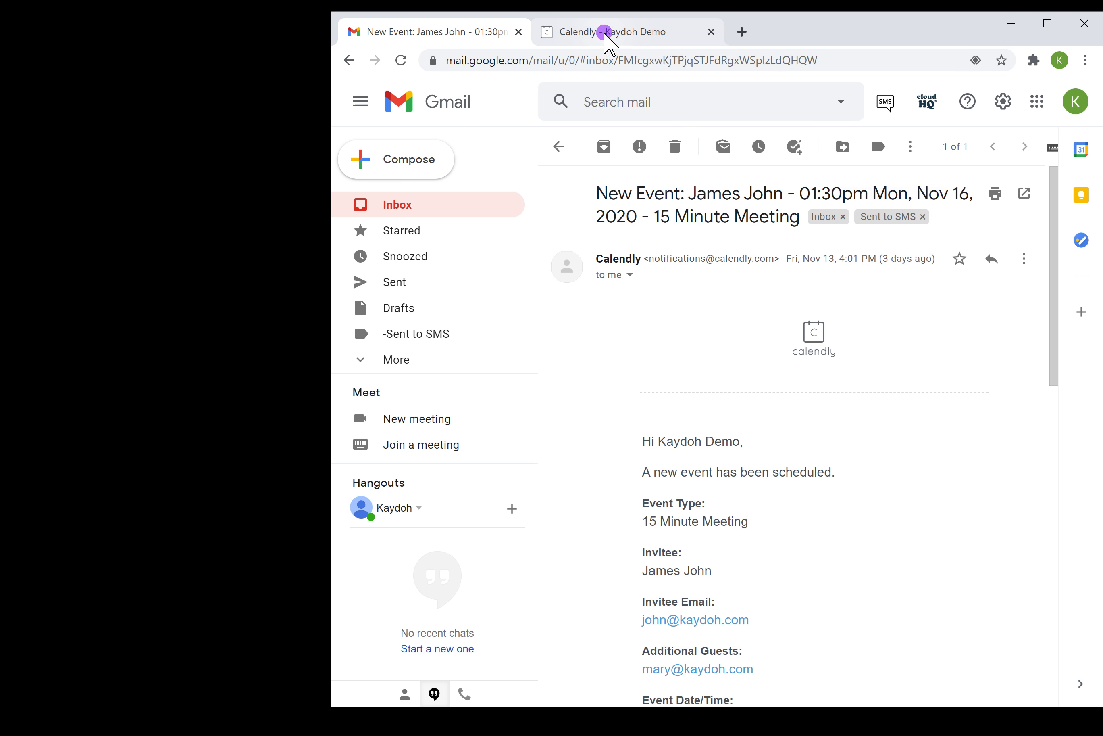
Step: In Calendly, choose and confirm the 10:00am slot on Tuesday, November 17
{"action": "left_click", "coordinate": [606, 34]}
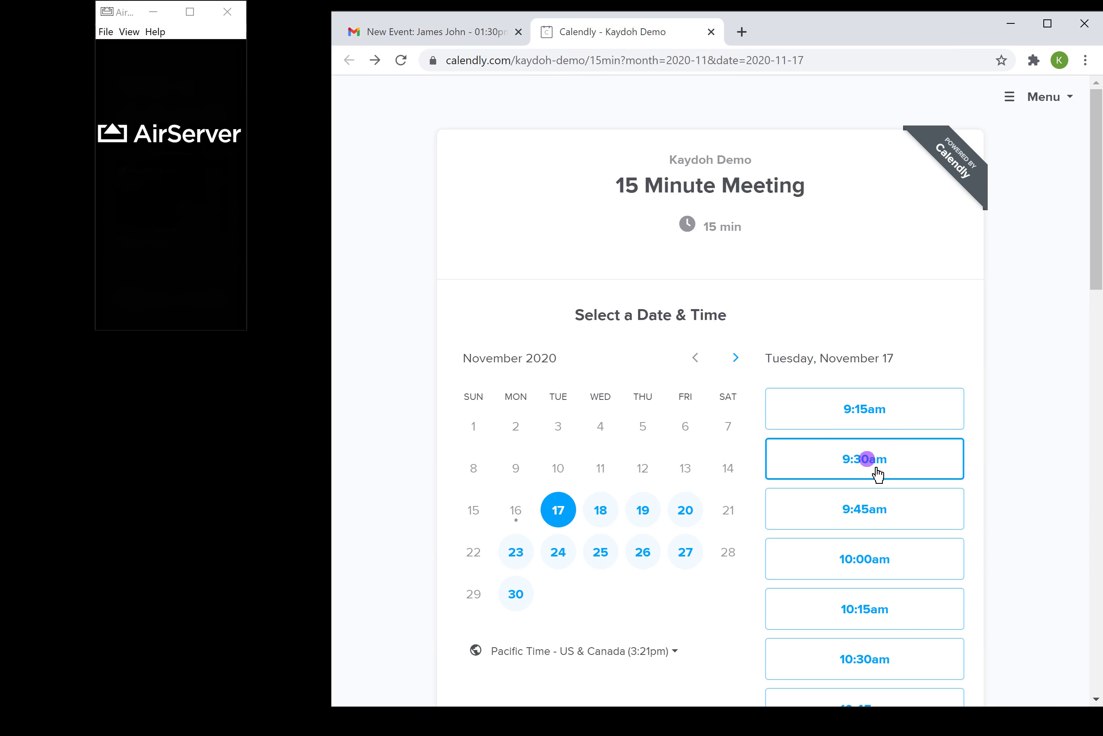
{"action": "left_click", "coordinate": [863, 567]}
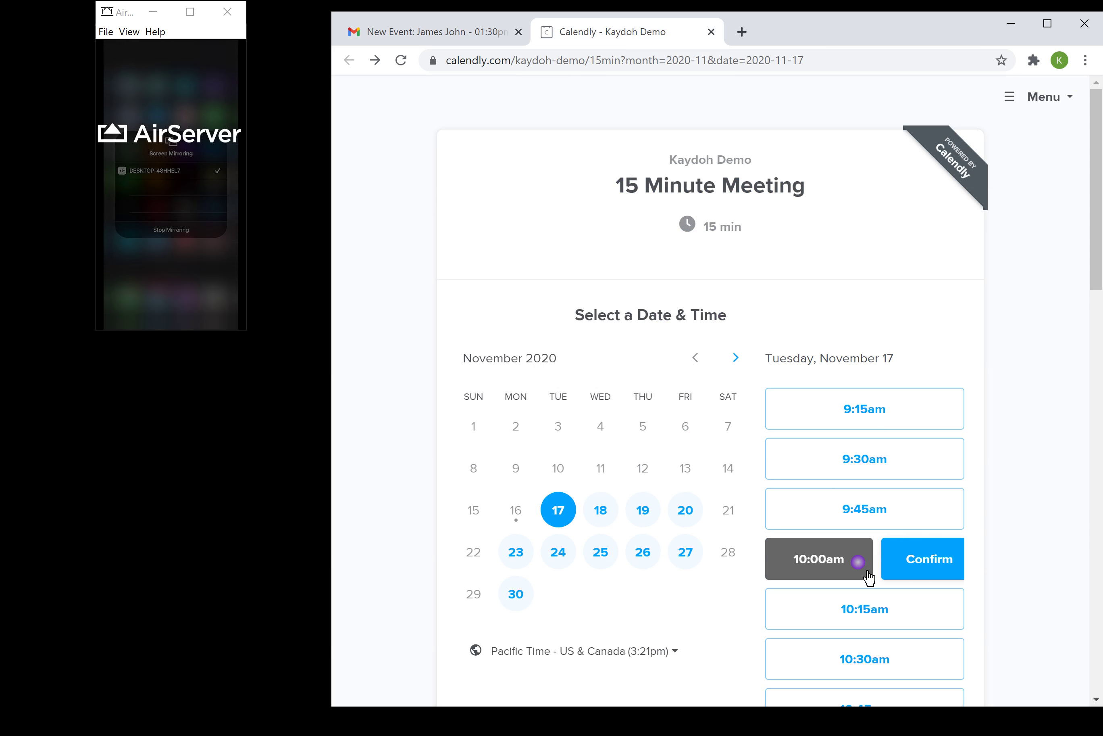
{"action": "left_click", "coordinate": [903, 570]}
Step: Fill in the invitee's name and e-mail address on the booking form
{"action": "left_click", "coordinate": [612, 407]}
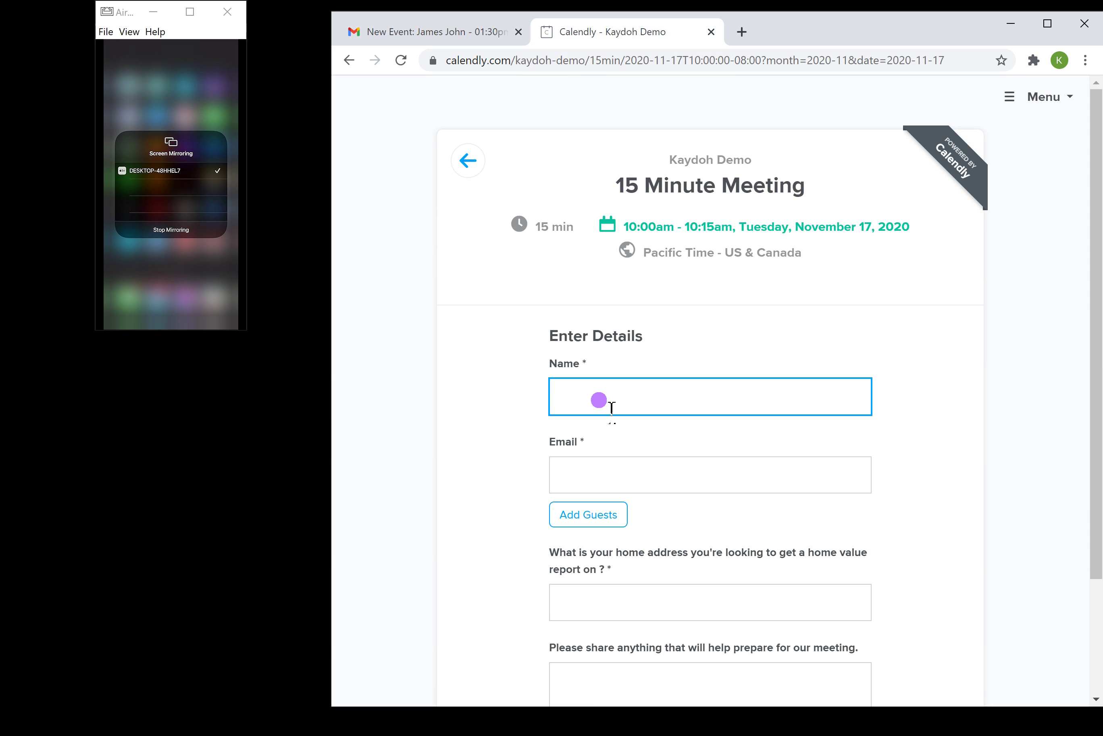
{"action": "type", "text": "Larry"}
{"action": "key", "text": "Tab"}
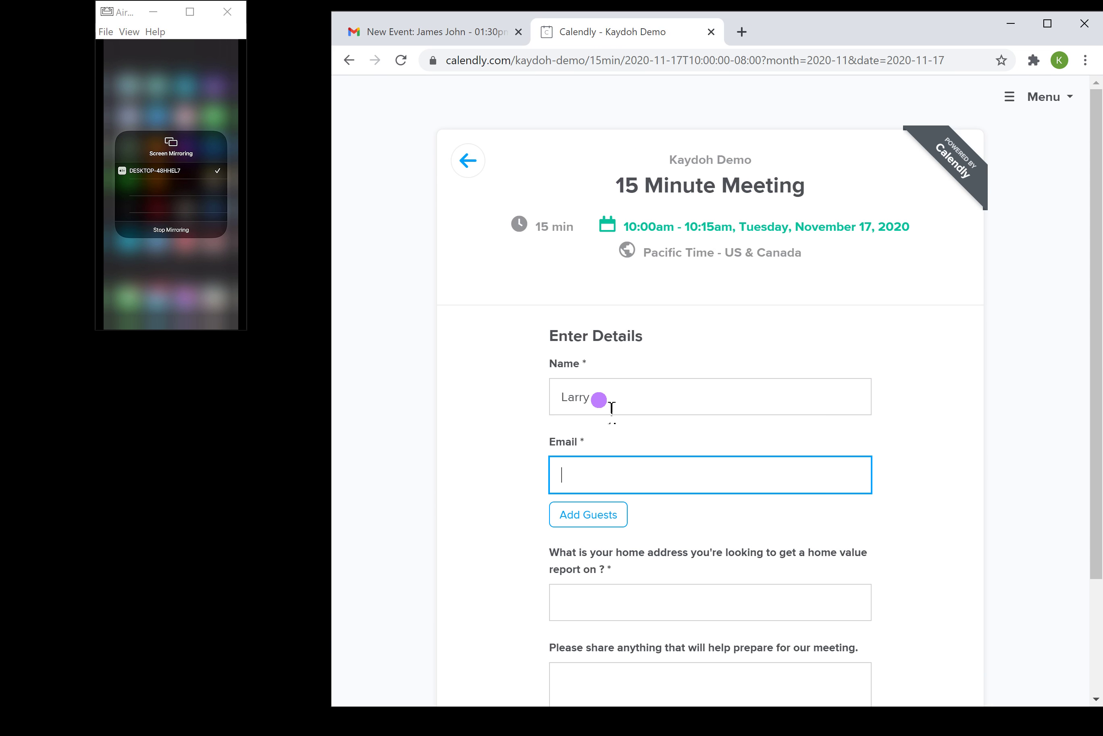
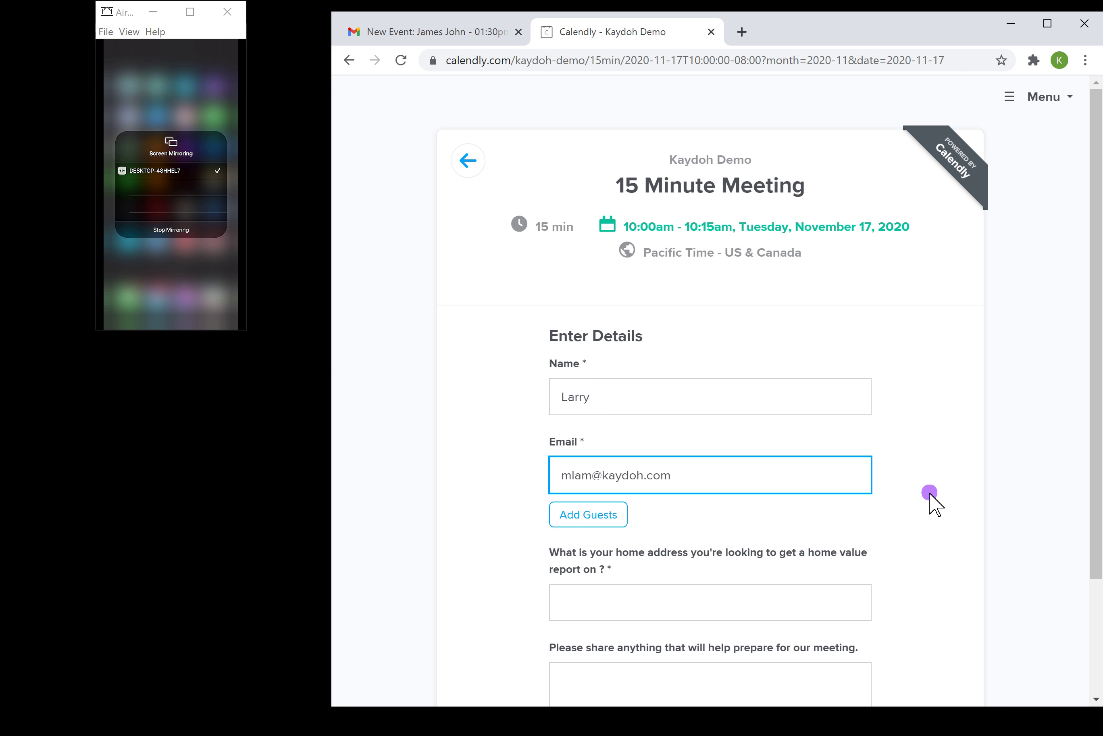
Step: Enter the invitee's home address and schedule the 15 Minute Meeting
{"action": "scroll", "coordinate": [931, 500], "scroll_direction": "down", "scroll_amount": 3}
{"action": "left_click", "coordinate": [725, 467]}
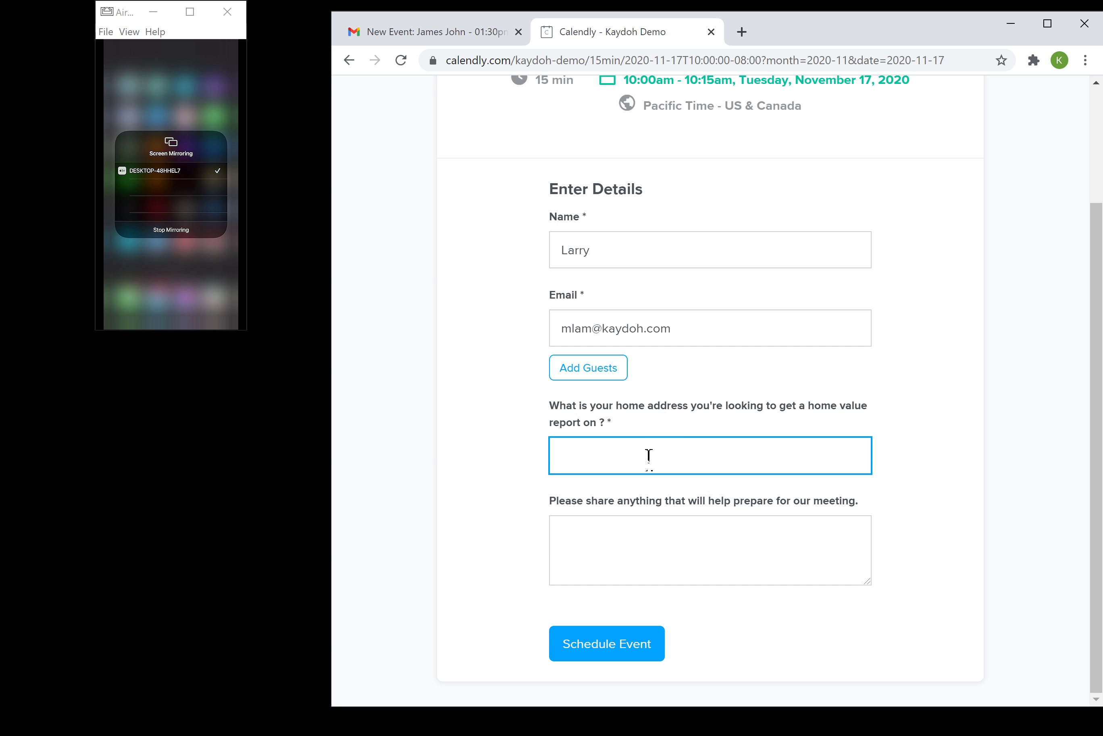
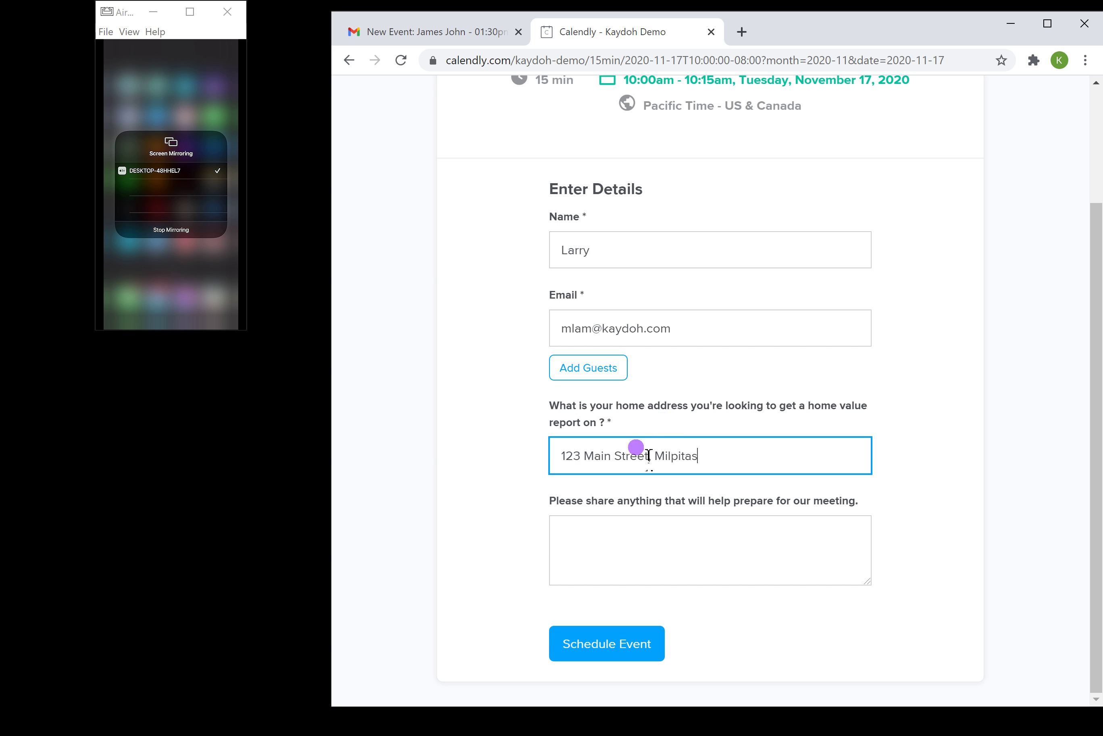
{"action": "key", "text": "BackSpace"}
{"action": "key", "text": "BackSpace"}
{"action": "key", "text": "BackSpace"}
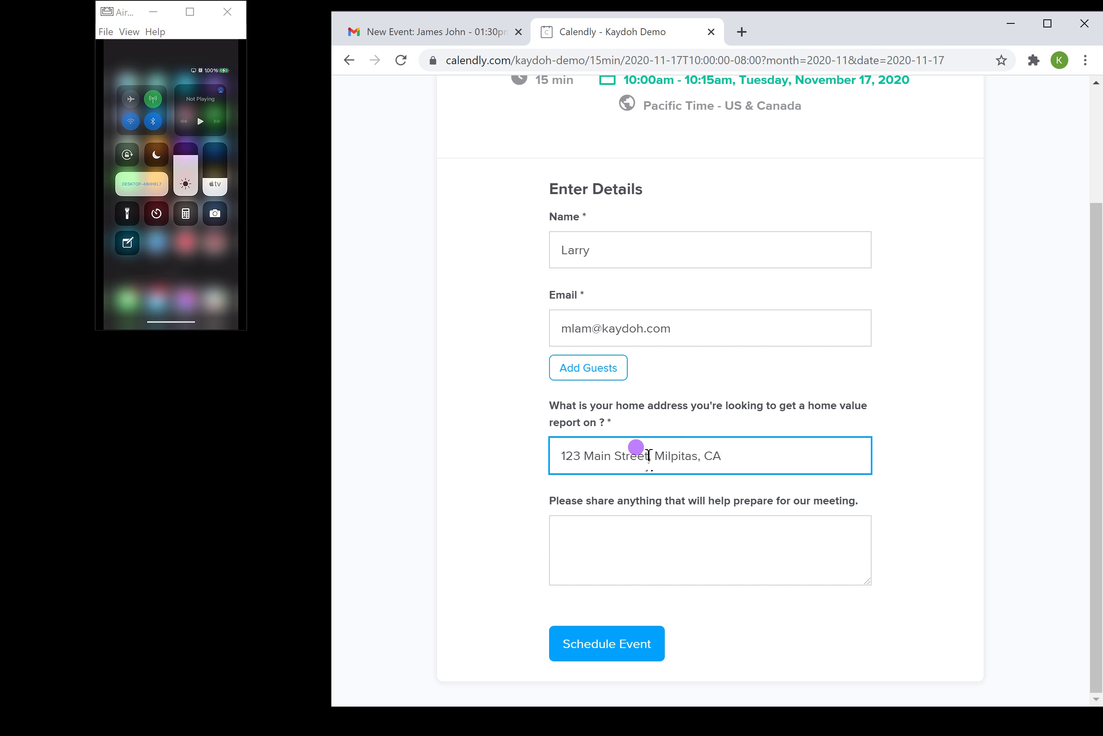
{"action": "double_click", "coordinate": [192, 13]}
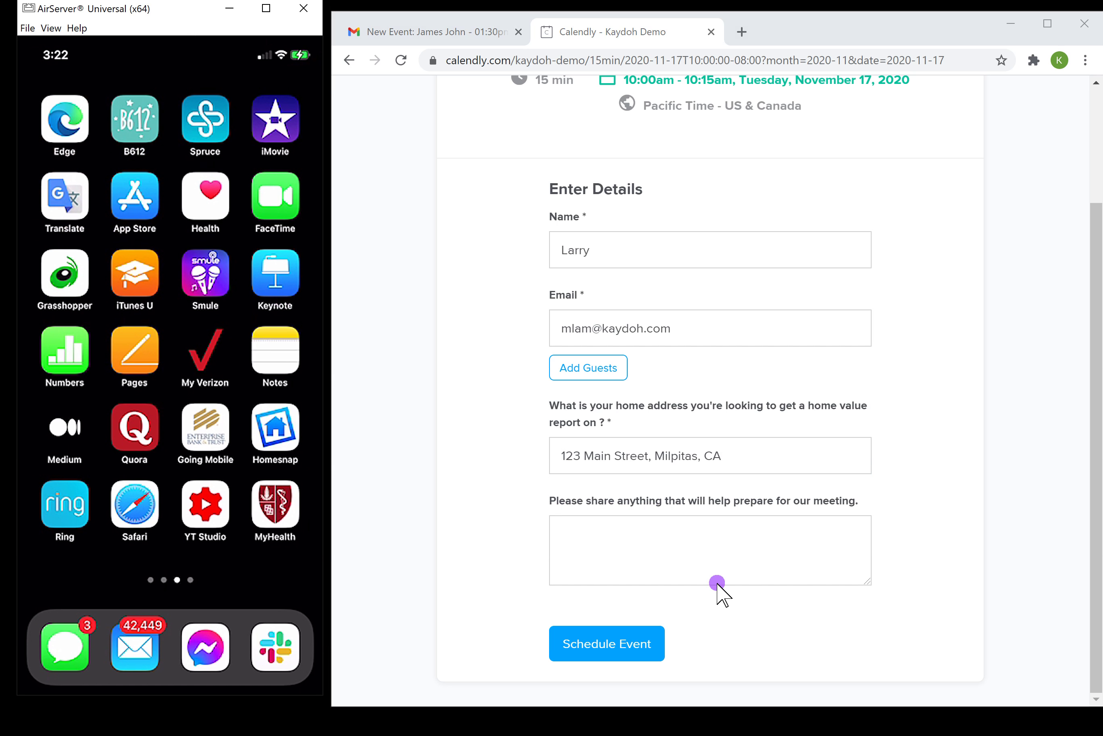
{"action": "left_click", "coordinate": [611, 665]}
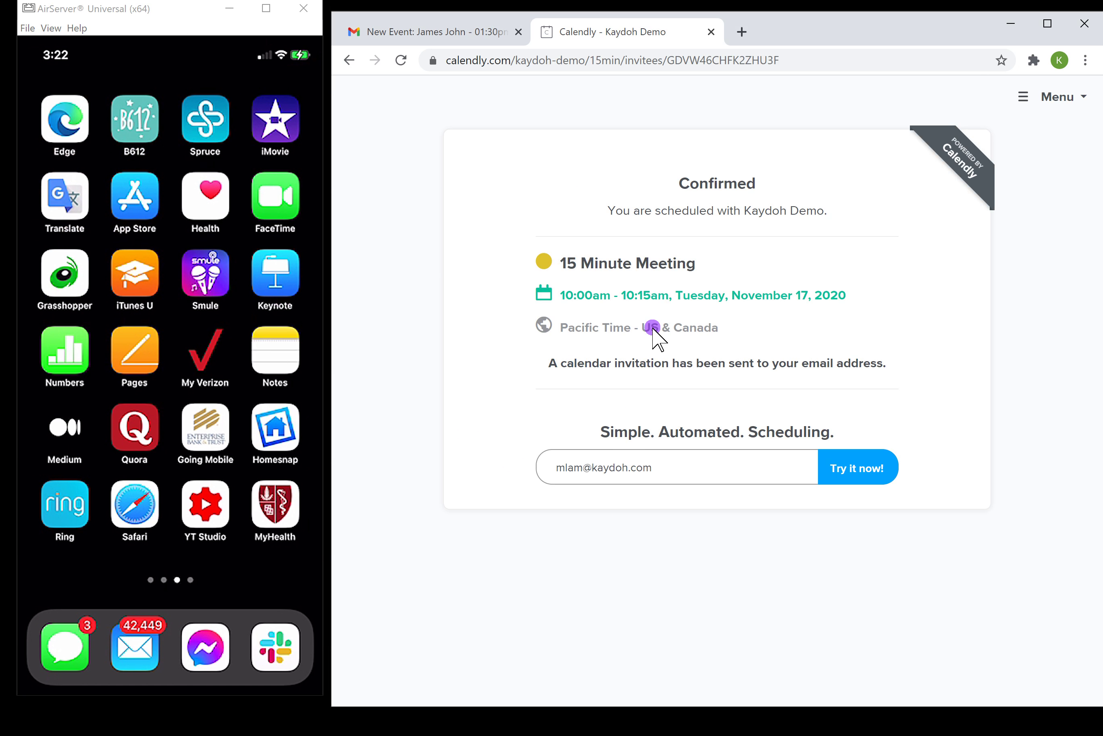
Step: Reload Gmail and return to the inbox showing the new Calendly New Event email
{"action": "left_click", "coordinate": [444, 35]}
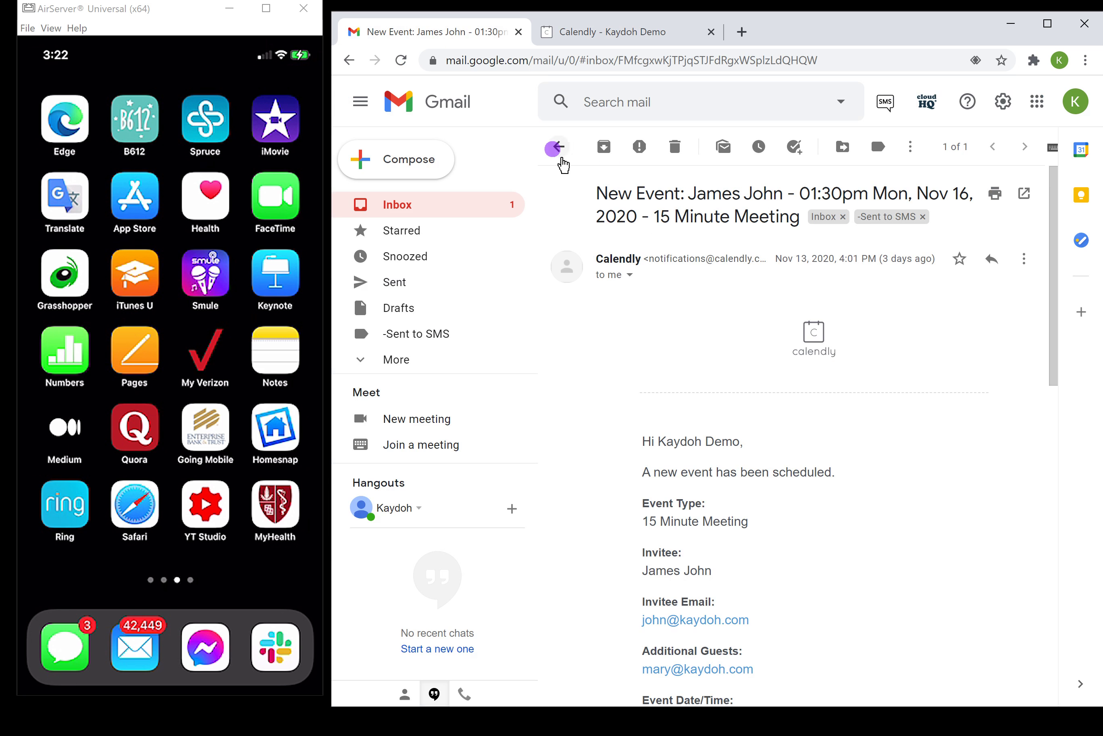
{"action": "left_click", "coordinate": [401, 60]}
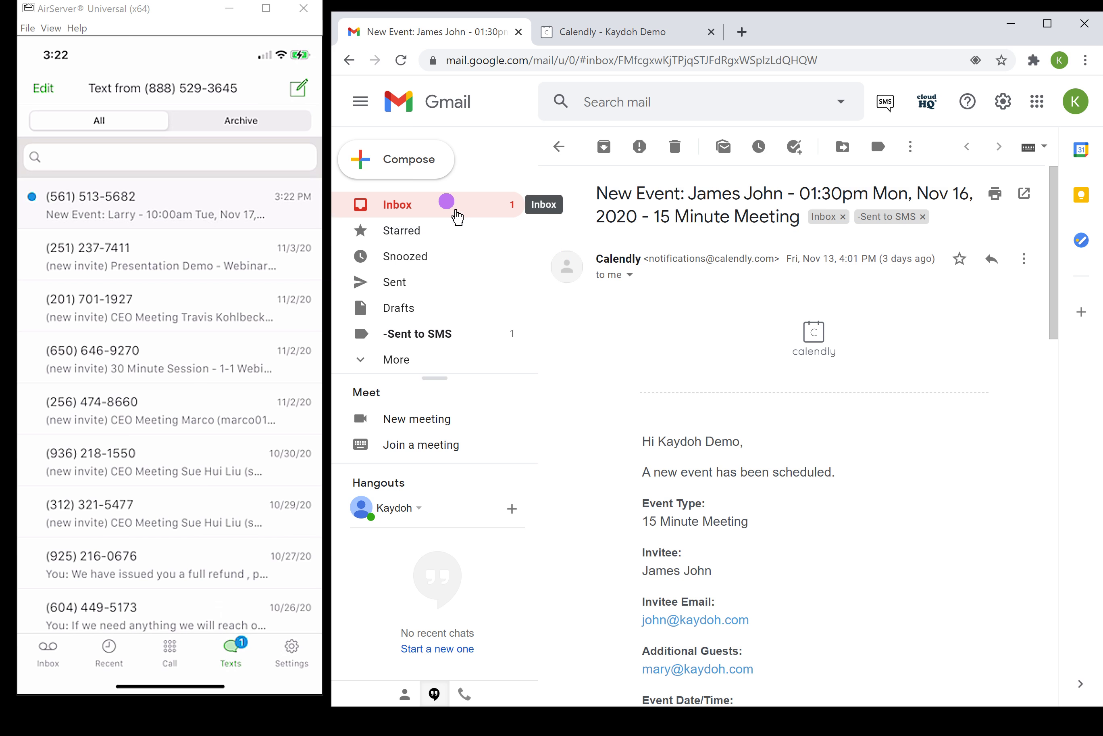
{"action": "left_click", "coordinate": [394, 209]}
{"action": "left_click", "coordinate": [824, 233]}
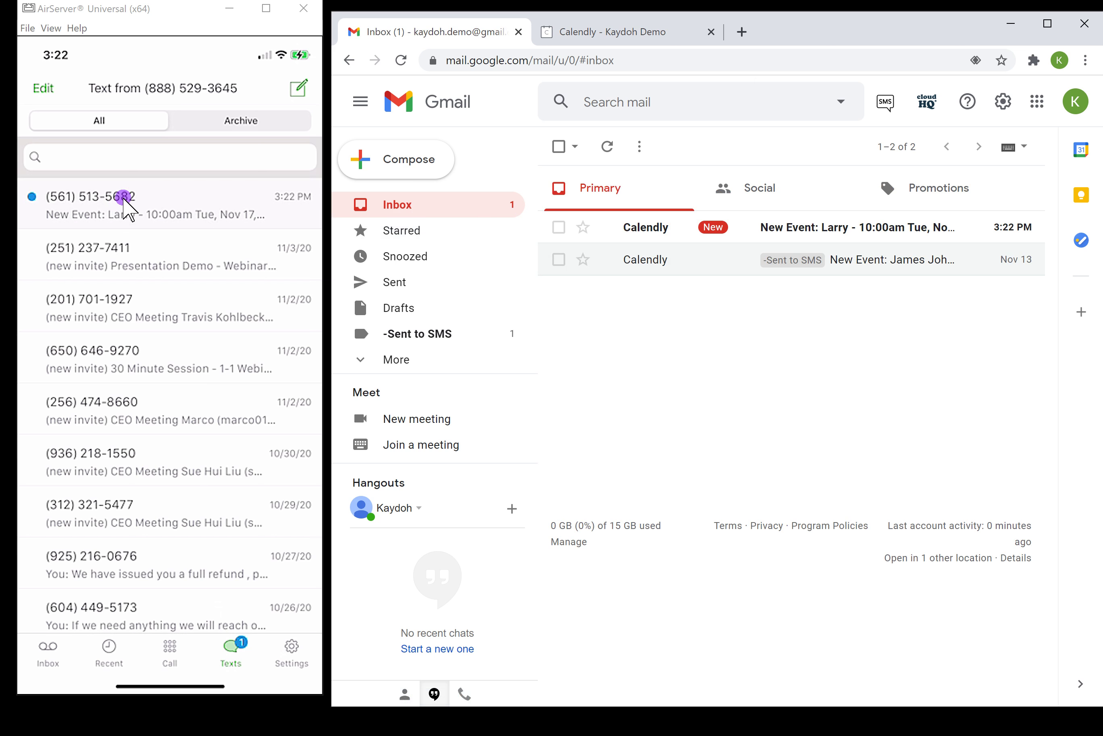
Step: On the mirrored phone, open the newest text and scroll up to the top of the booking details
{"action": "left_click", "coordinate": [126, 209]}
{"action": "left_click_drag", "start_coordinate": [124, 190], "coordinate": [137, 245]}
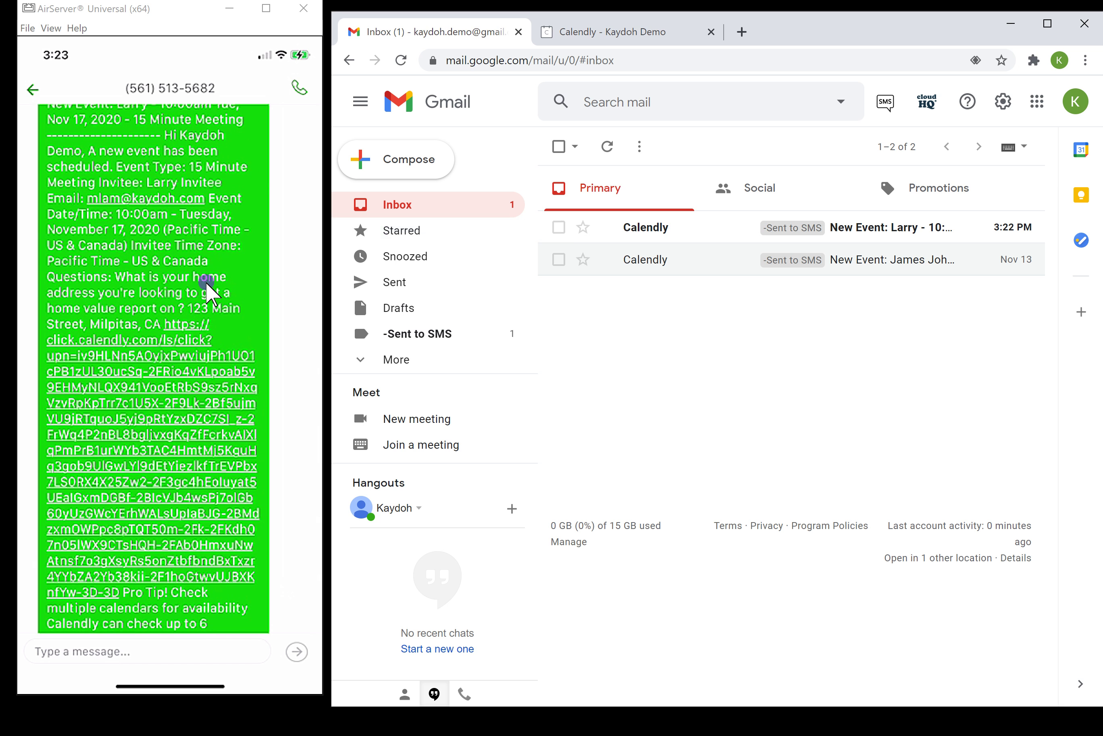
{"action": "scroll", "coordinate": [206, 290], "scroll_direction": "up", "scroll_amount": 2}
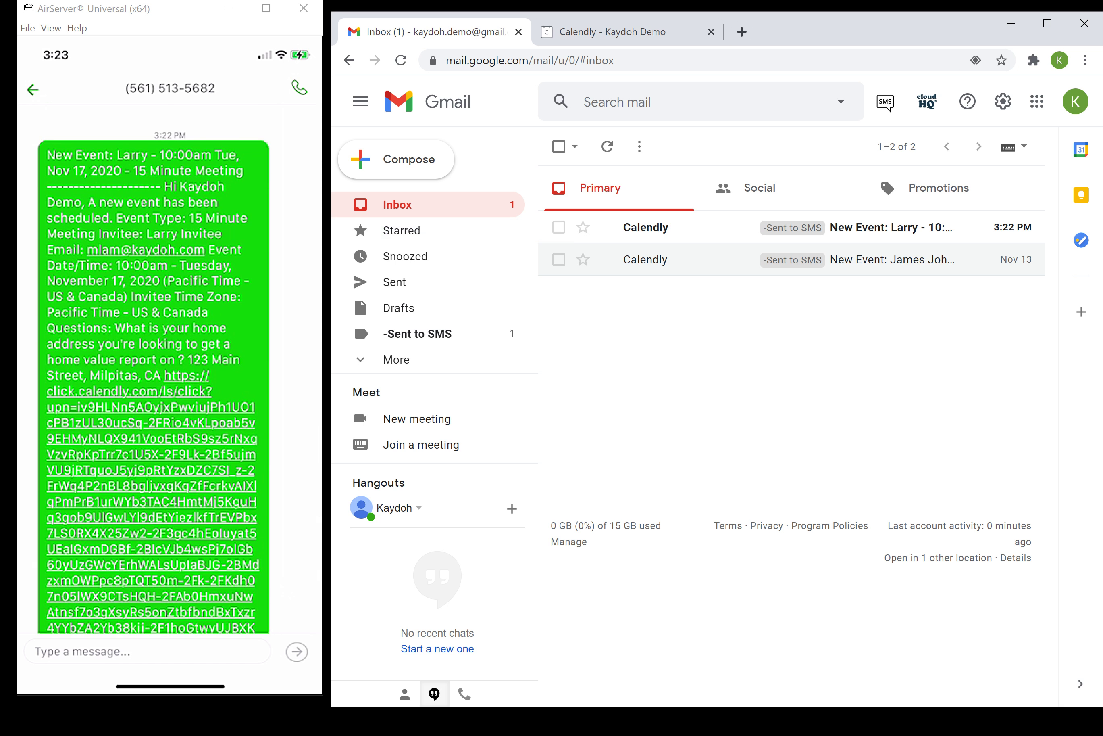
{"action": "left_click", "coordinate": [358, 204]}
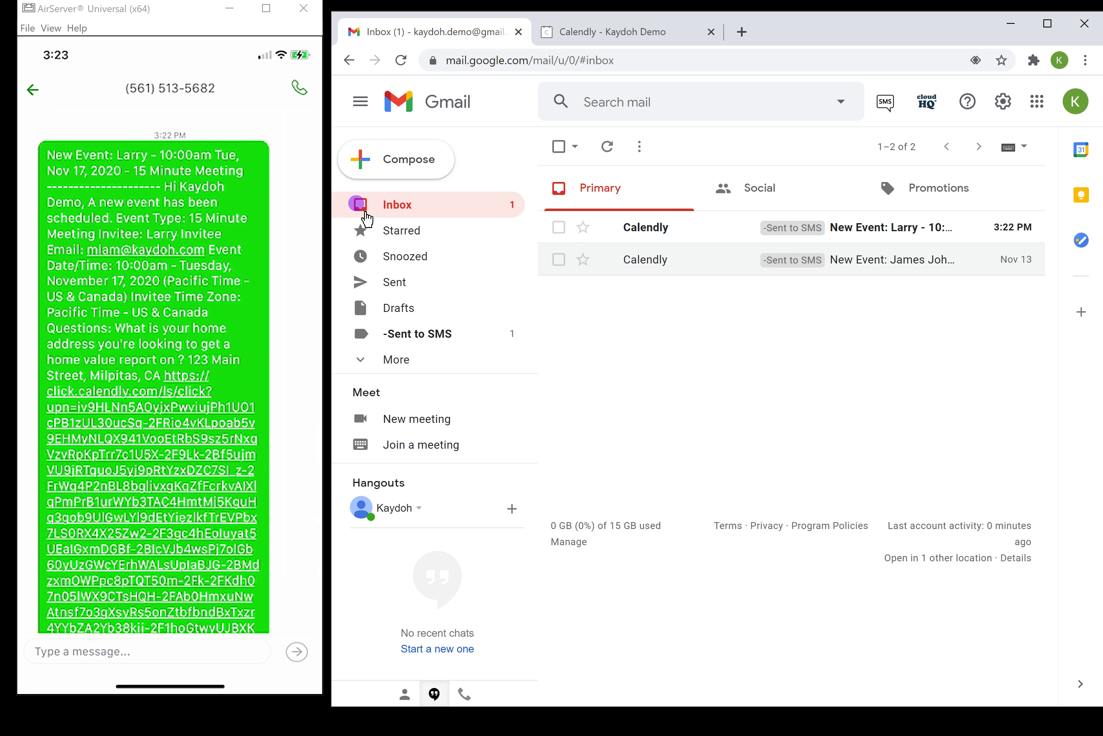